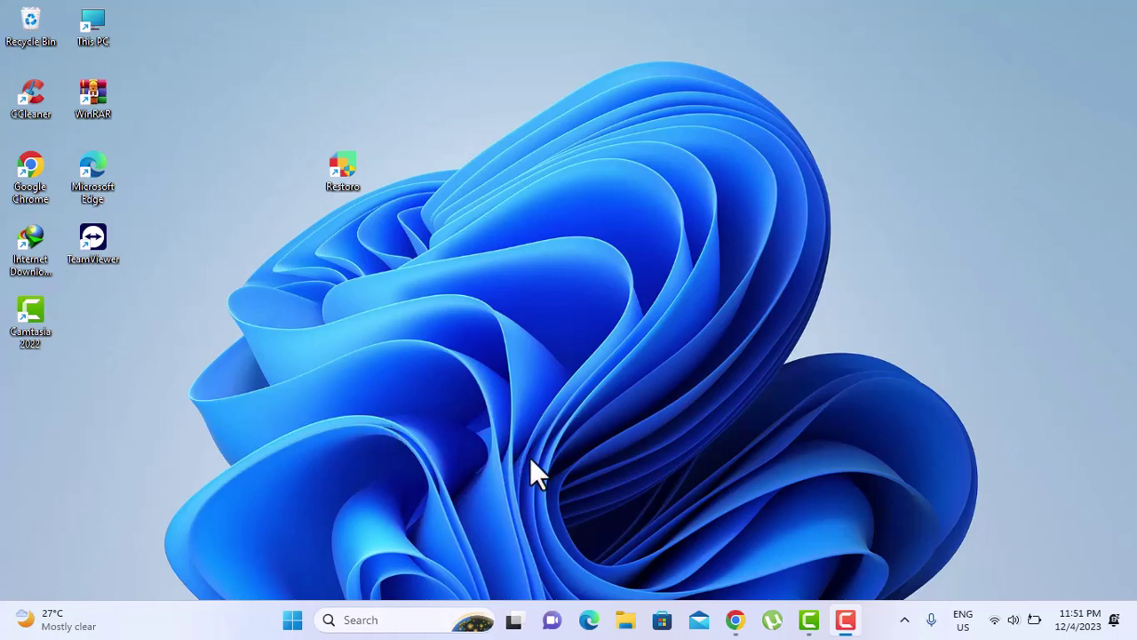
# From the Chrome new tab page, run a Google search for 'revo uninstaller'
pyautogui.click(735, 619)
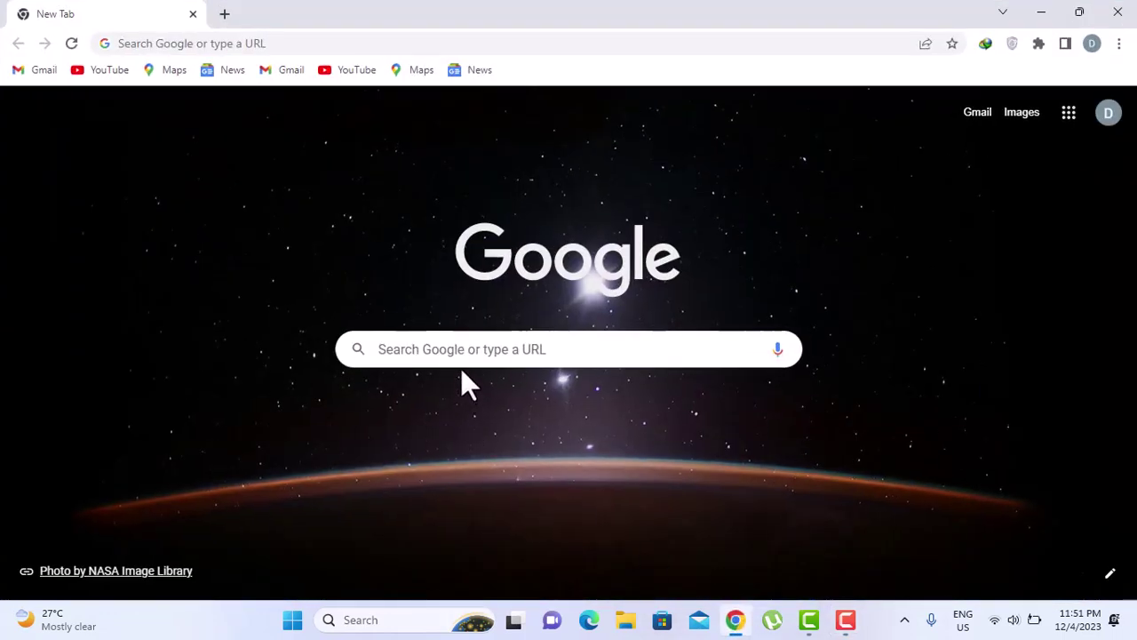
pyautogui.click(470, 356)
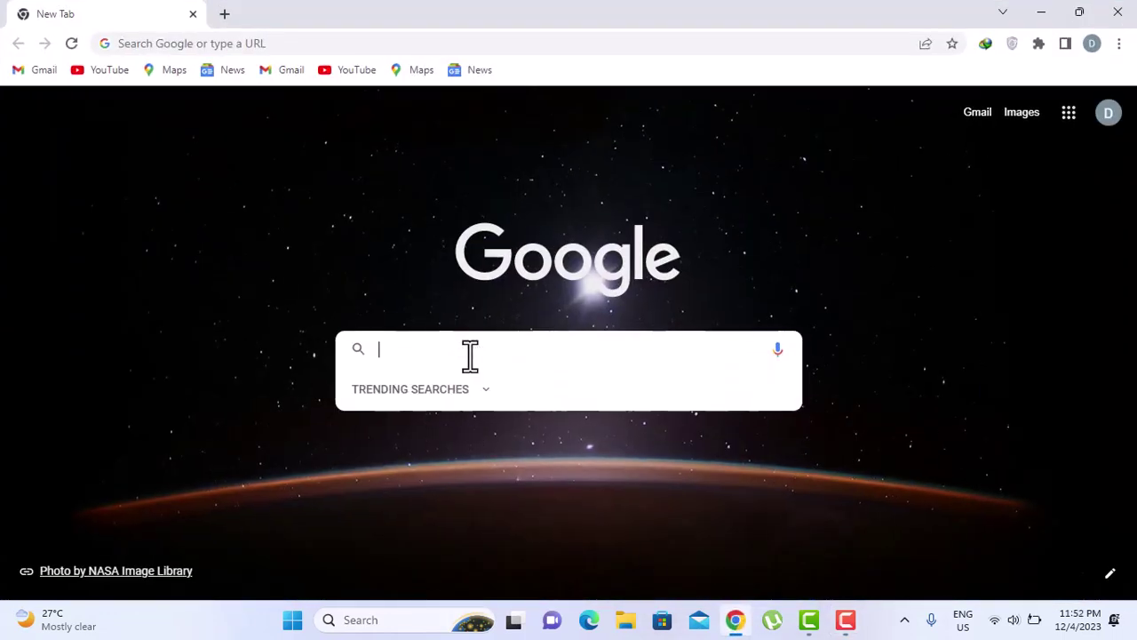
pyautogui.write('R')
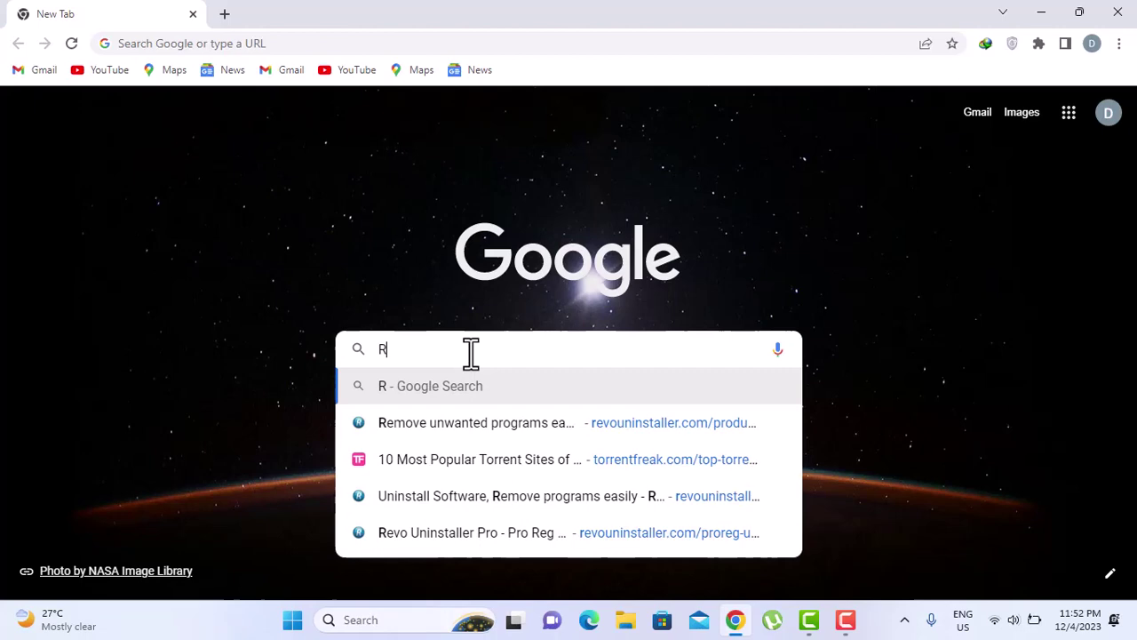
pyautogui.write('evo')
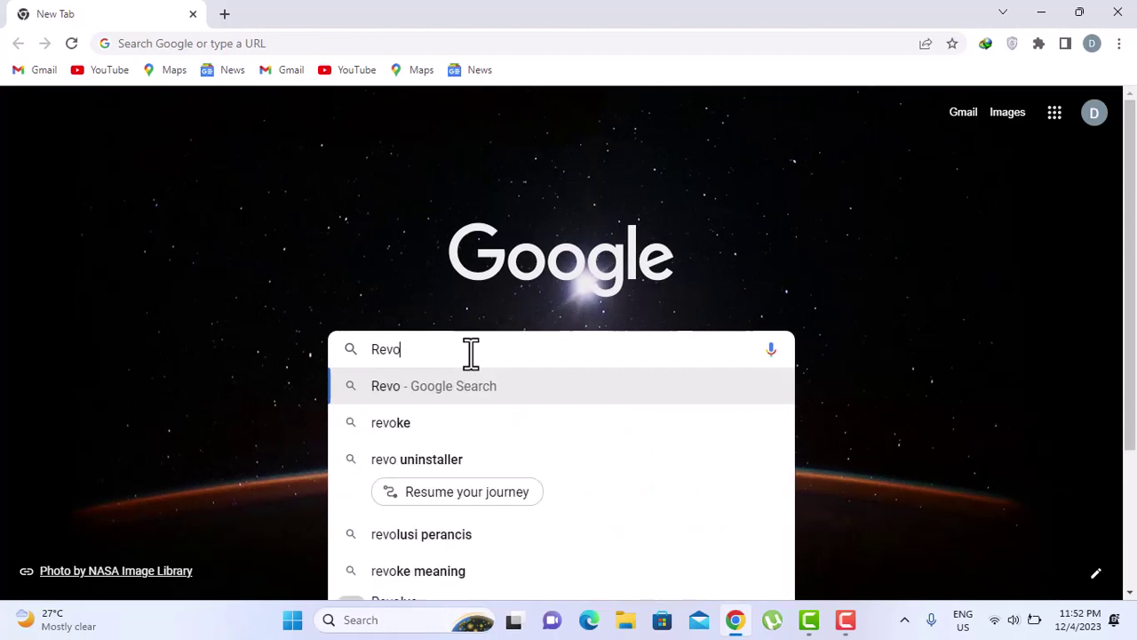
pyautogui.write(' Uni')
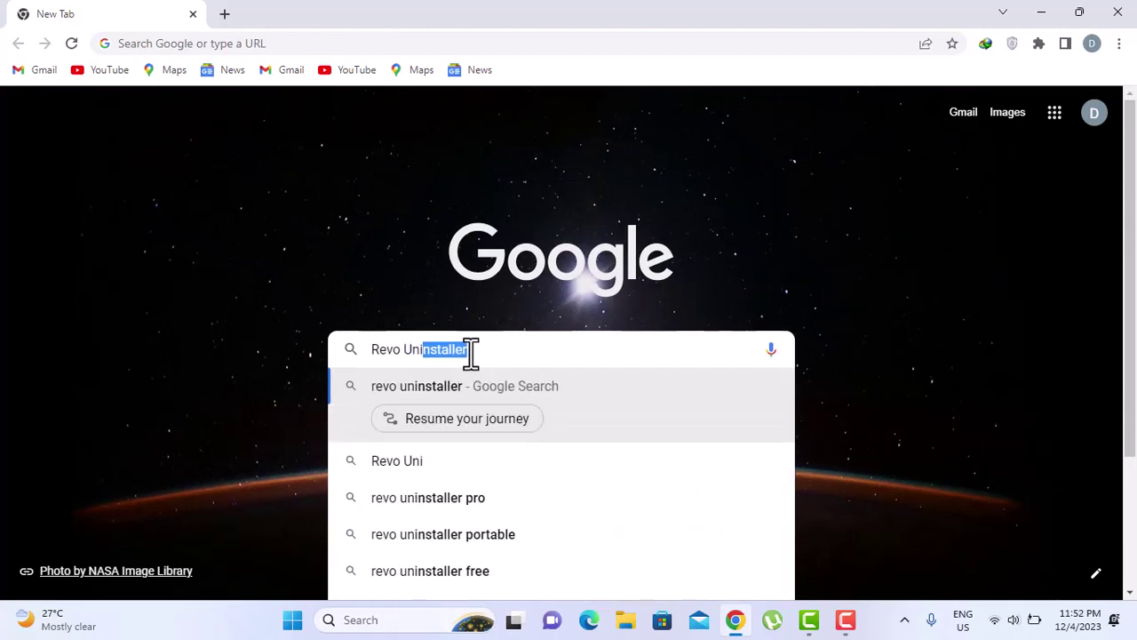
pyautogui.write('nst')
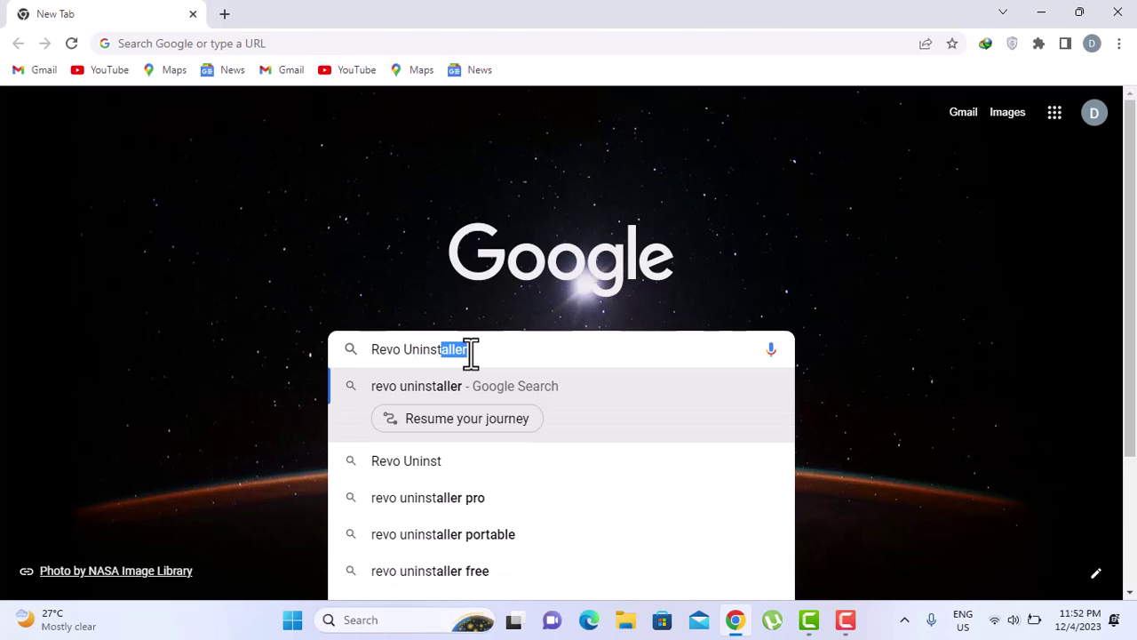
pyautogui.press('Right')
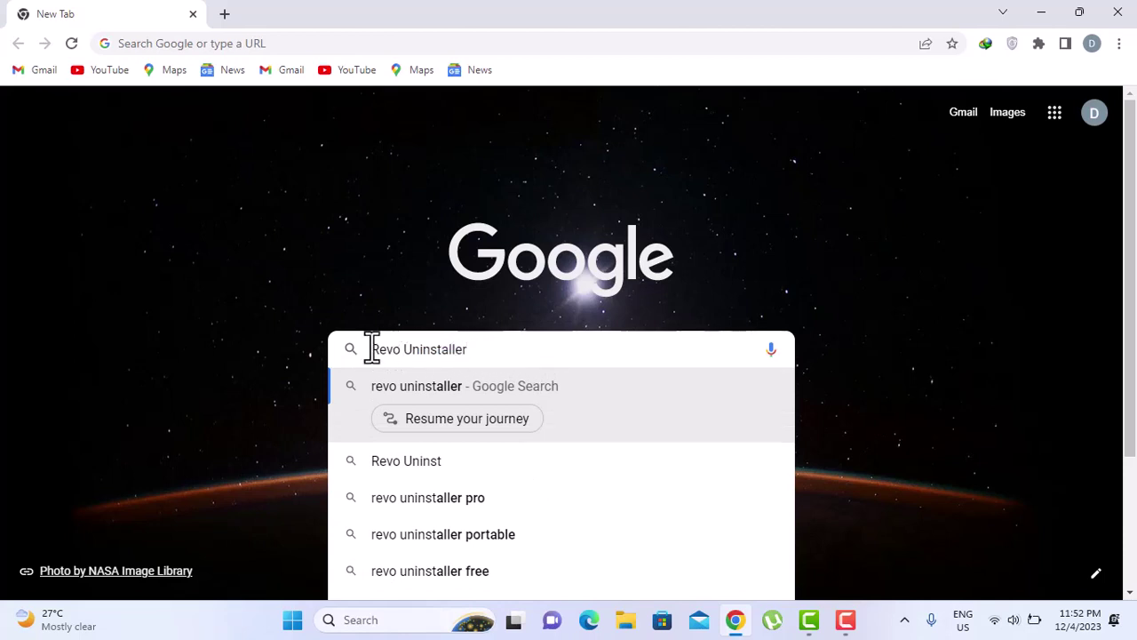
pyautogui.moveTo(371, 349); pyautogui.dragTo(467, 353)
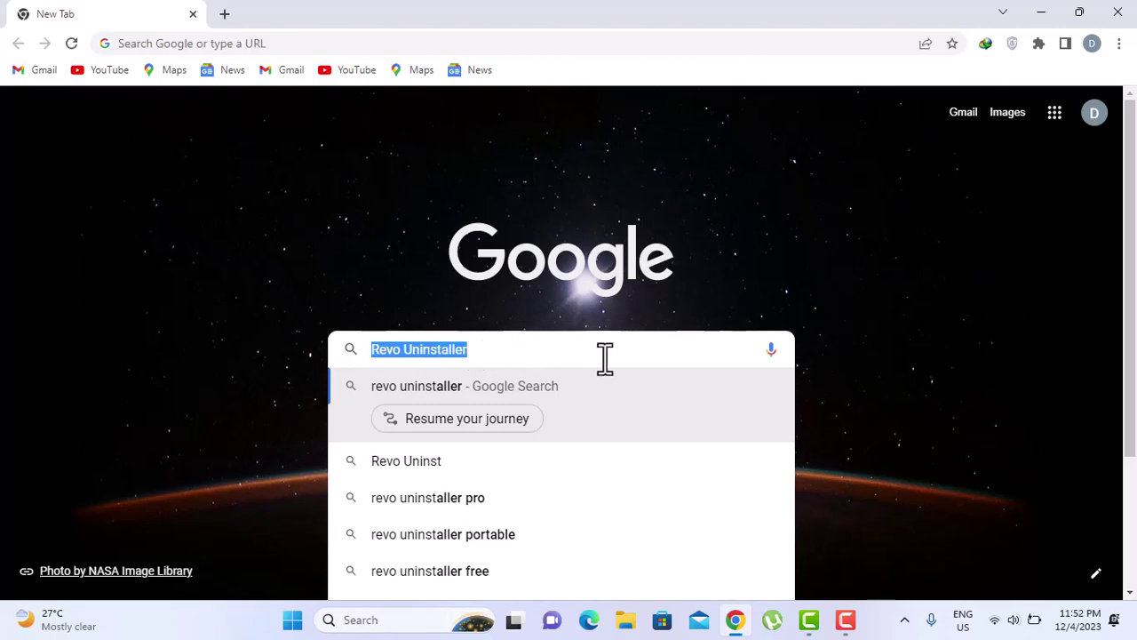
pyautogui.press('Return')
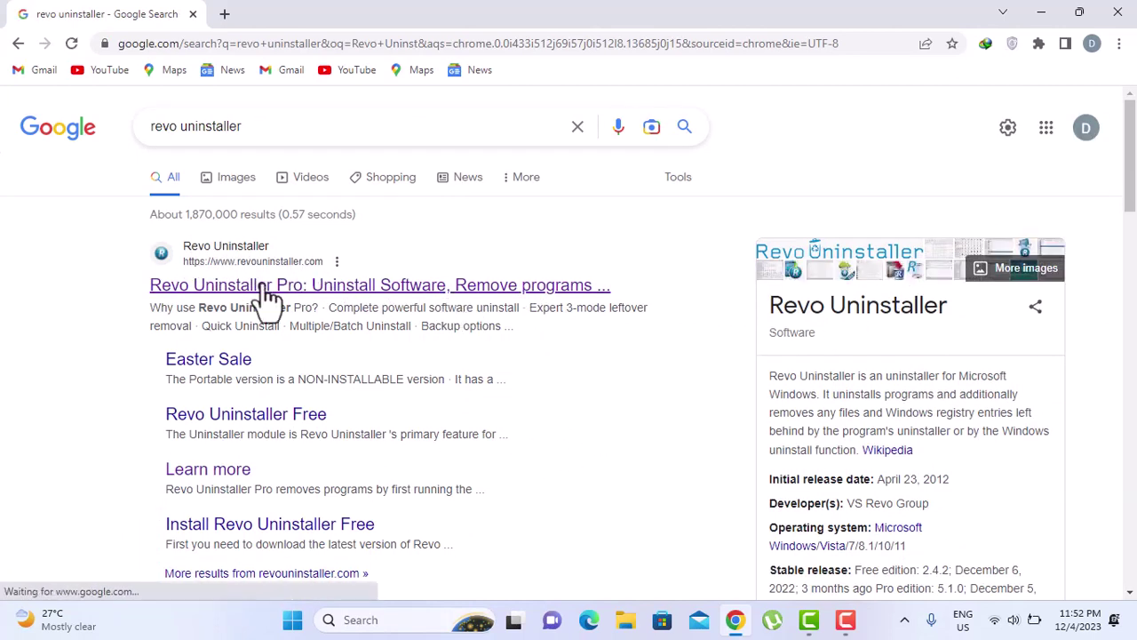
# Open the Revo Uninstaller Free result and browse its Free, Pro and Pro Portable comparison table
pyautogui.click(230, 428)
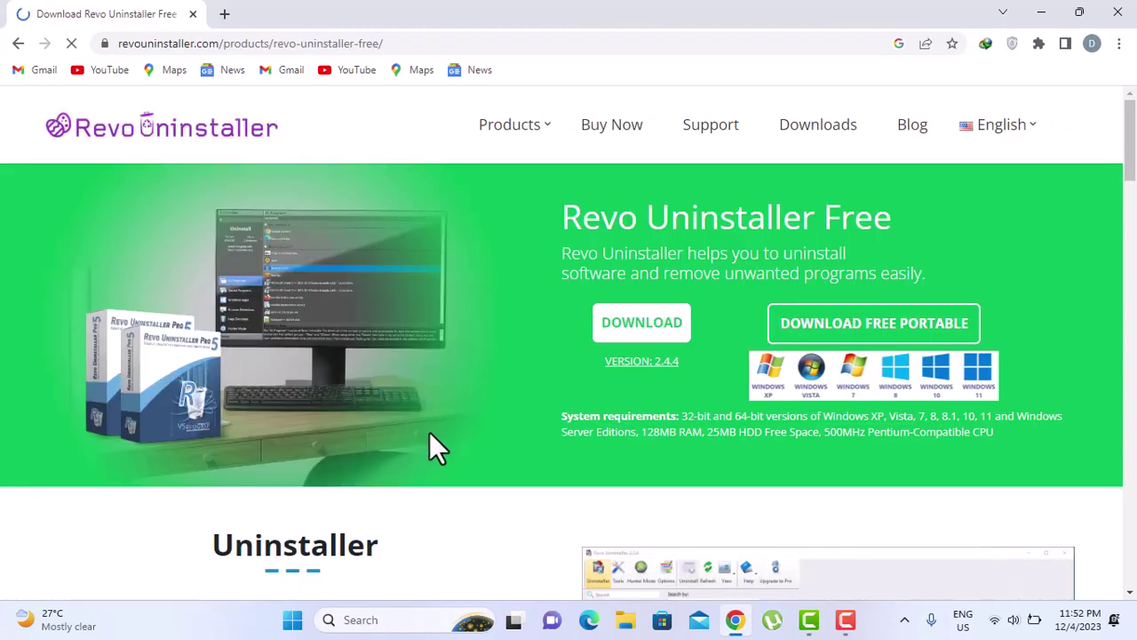
pyautogui.scroll(-1, 472, 435)
pyautogui.scroll(-2, 473, 433)
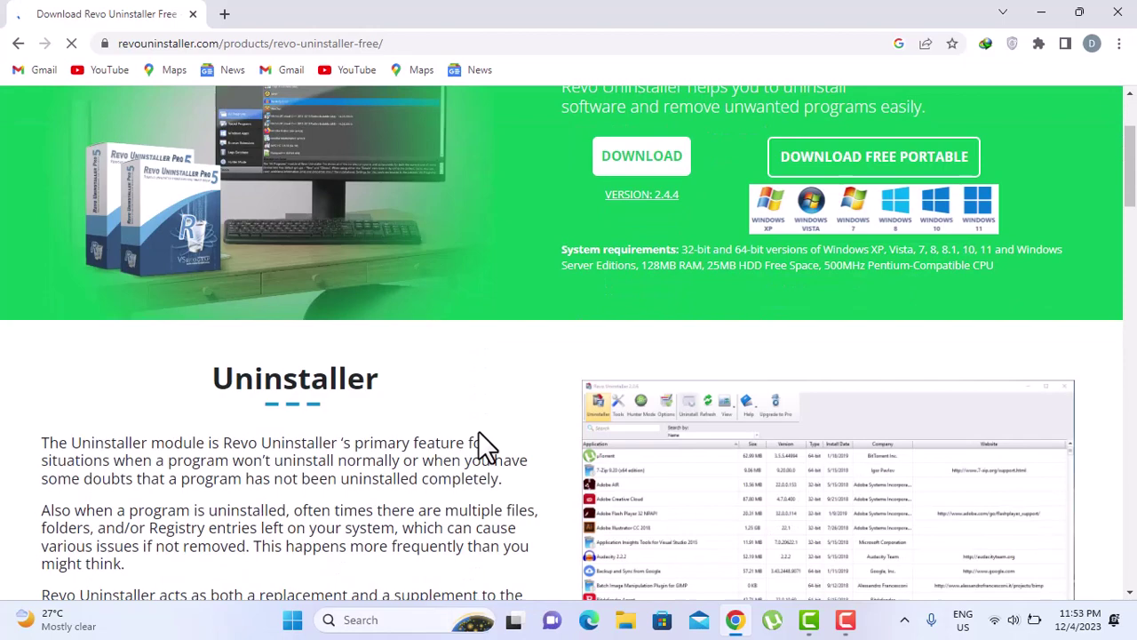
pyautogui.scroll(-9, 487, 433)
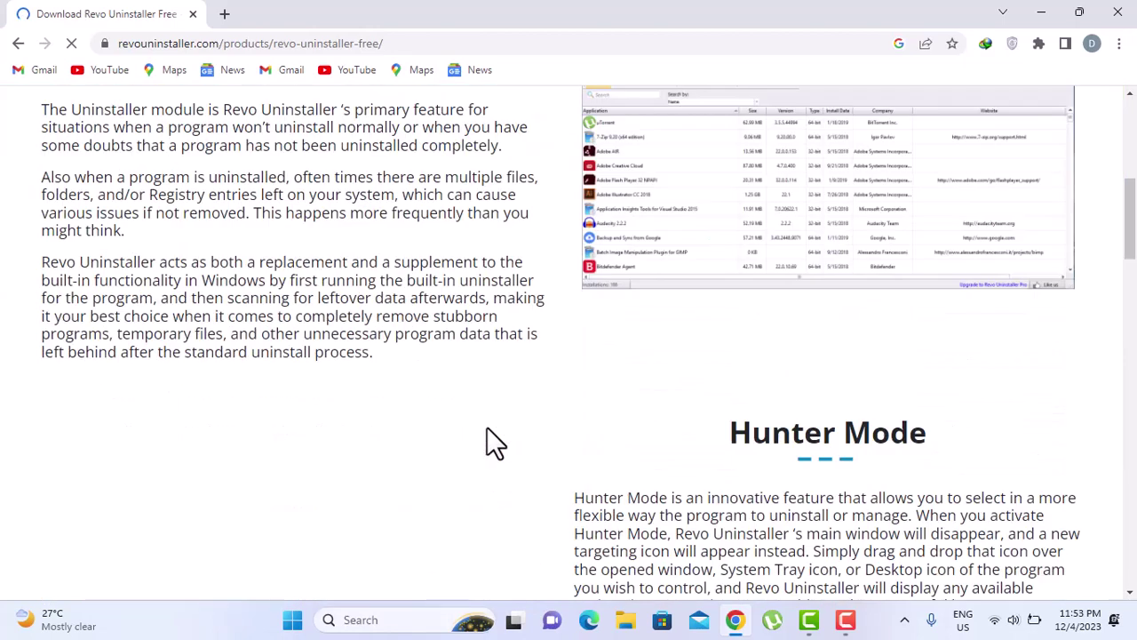
pyautogui.scroll(-8, 487, 433)
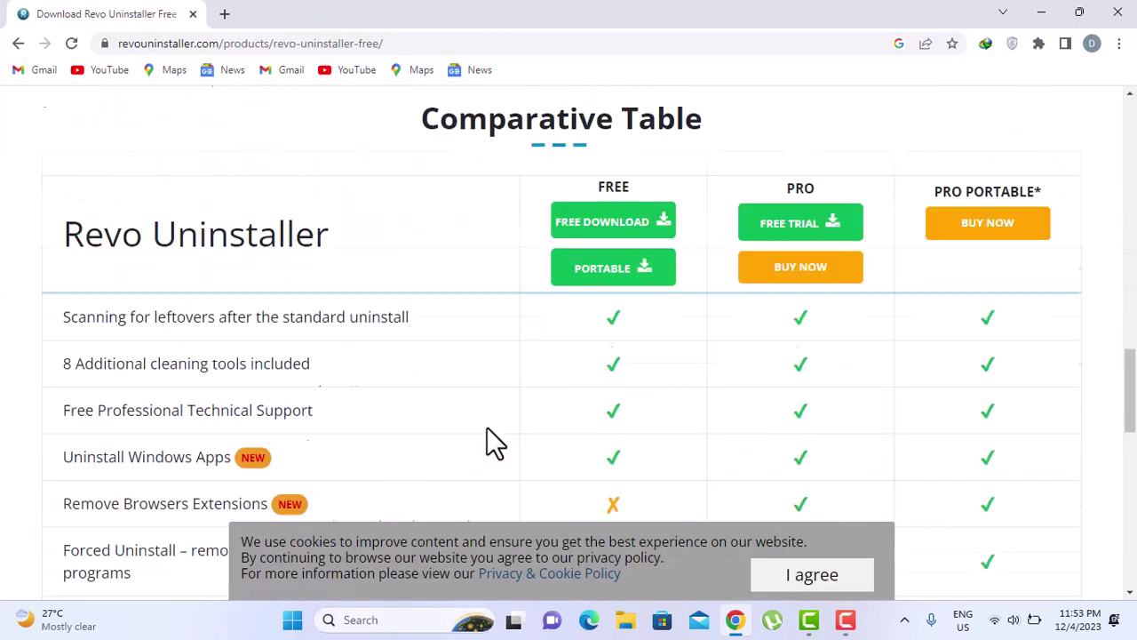
pyautogui.scroll(-5, 487, 435)
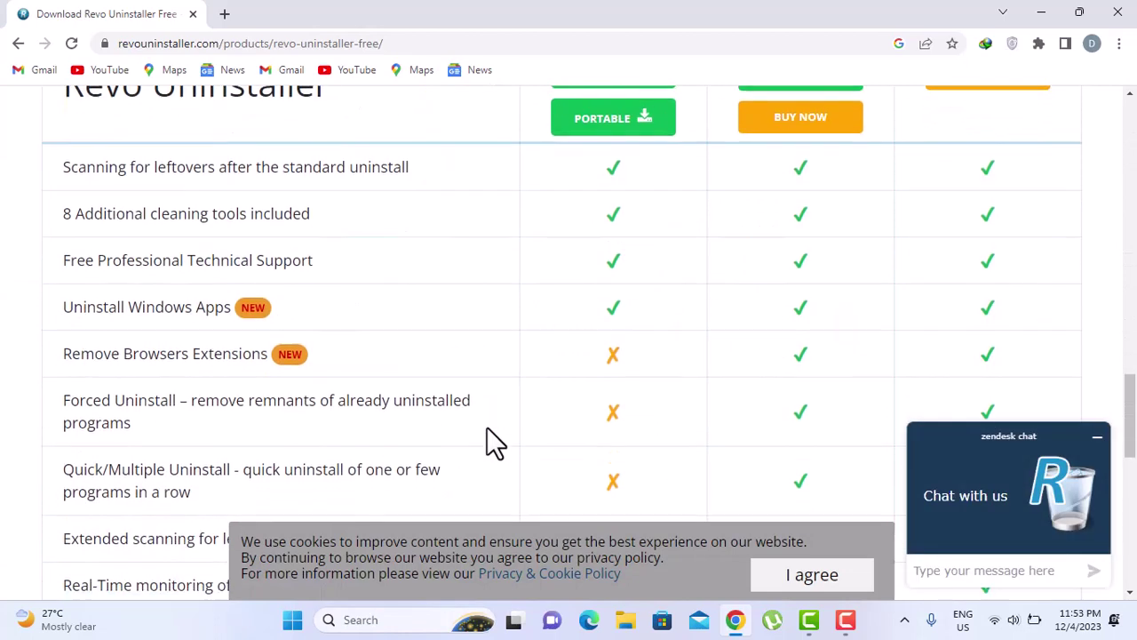
pyautogui.scroll(7, 486, 434)
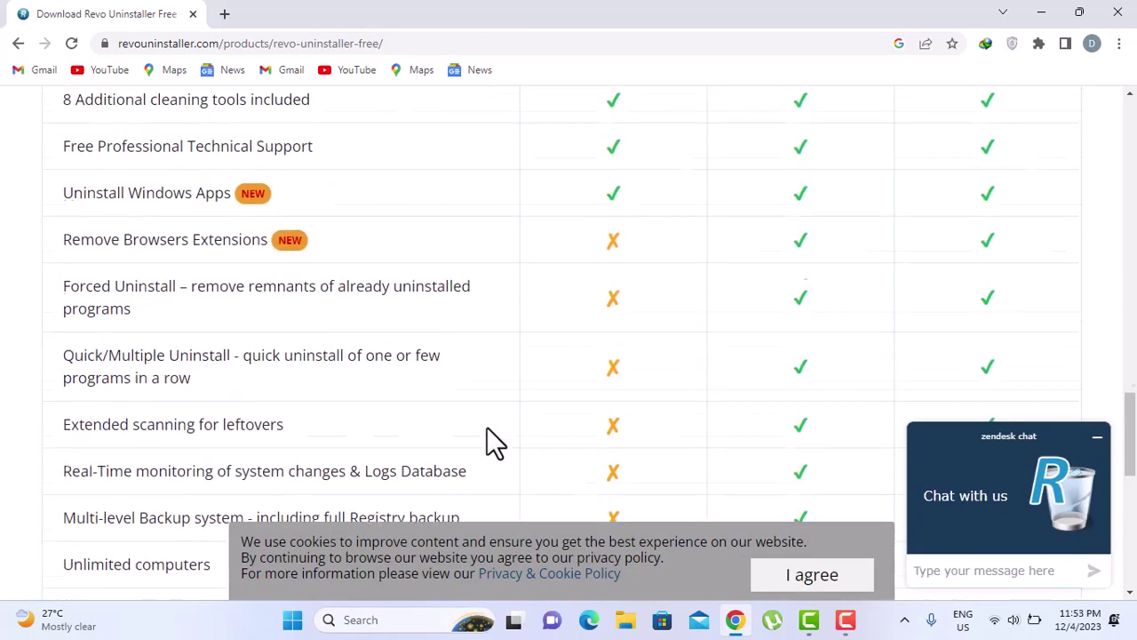
pyautogui.scroll(-1, 495, 442)
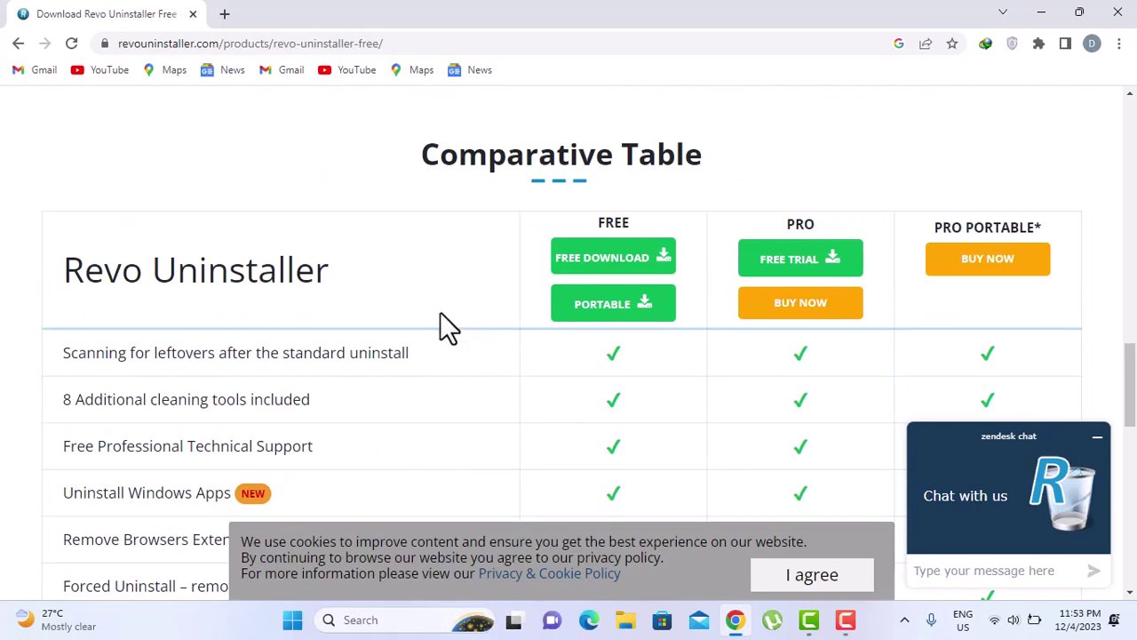
pyautogui.scroll(-6, 475, 295)
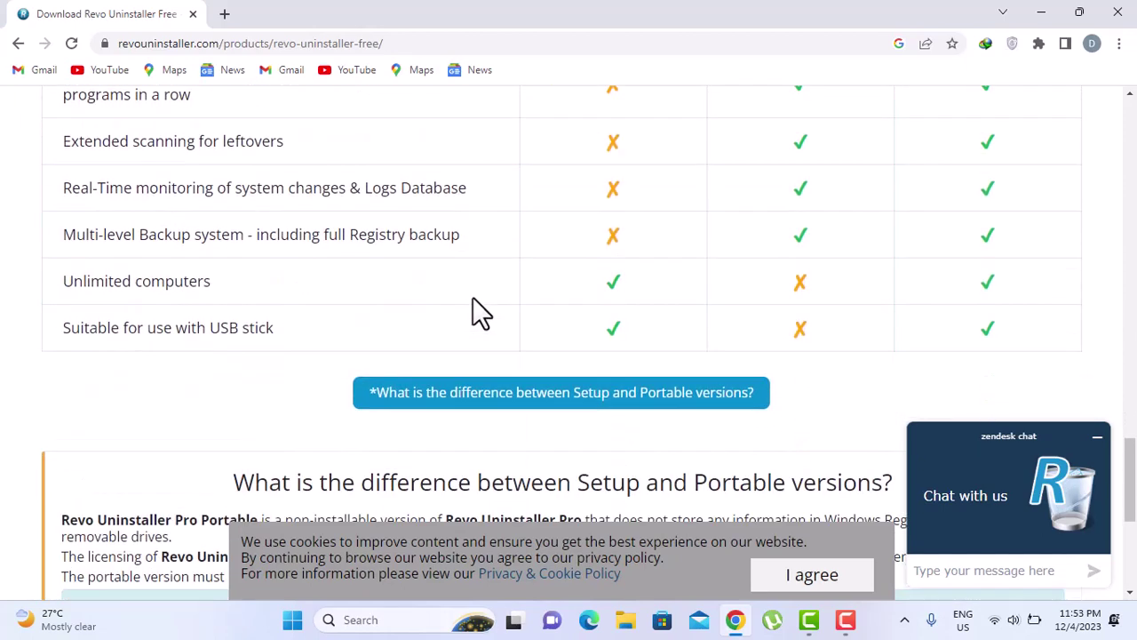
pyautogui.scroll(3, 473, 298)
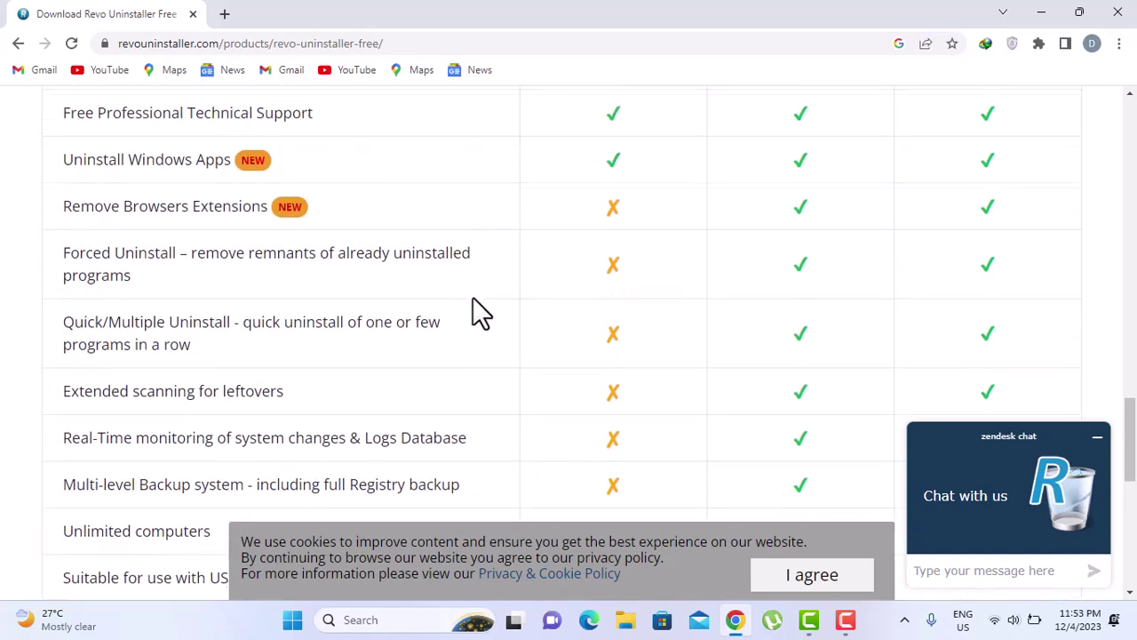
pyautogui.scroll(4, 473, 299)
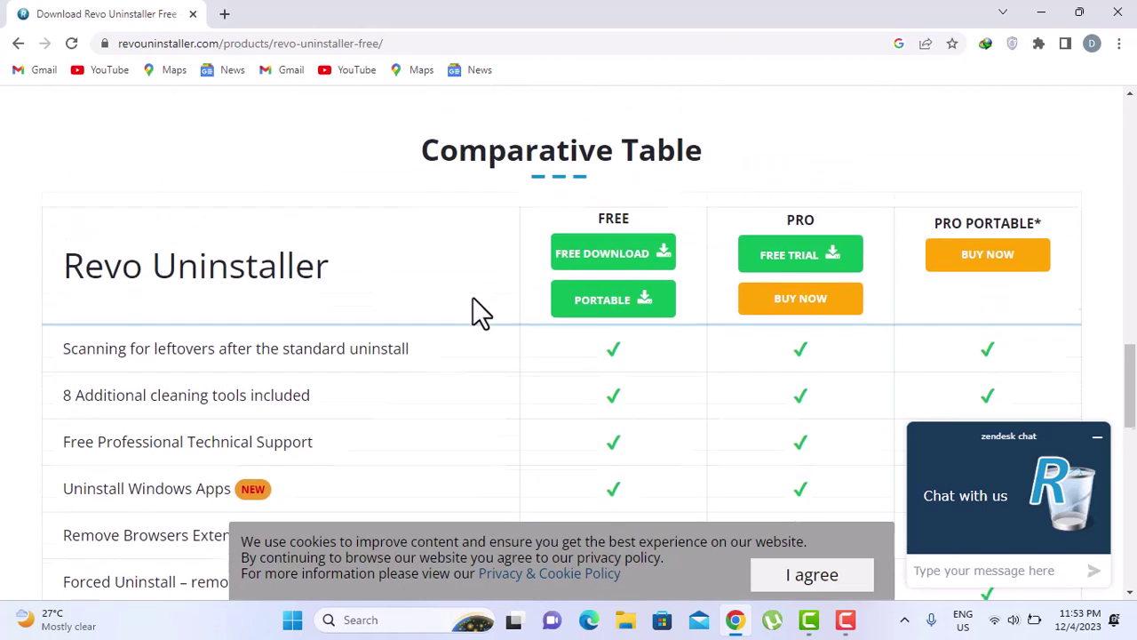
# Download the Pro free trial RevoUninProSetup.exe via IDM and select it in Downloads\Programs
pyautogui.click(794, 265)
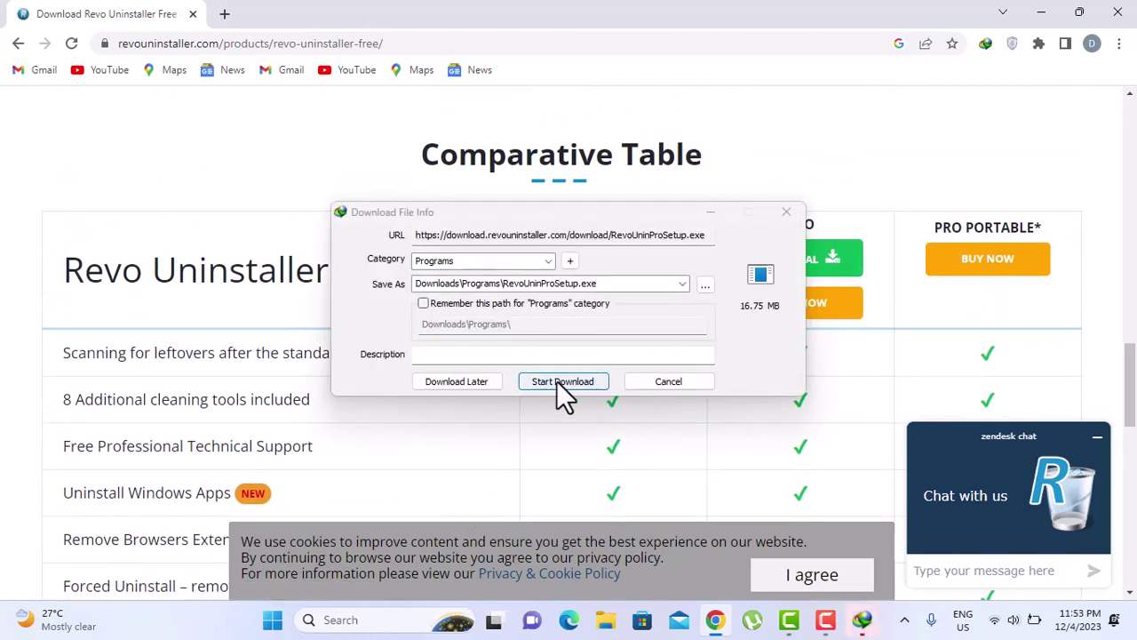
pyautogui.click(563, 382)
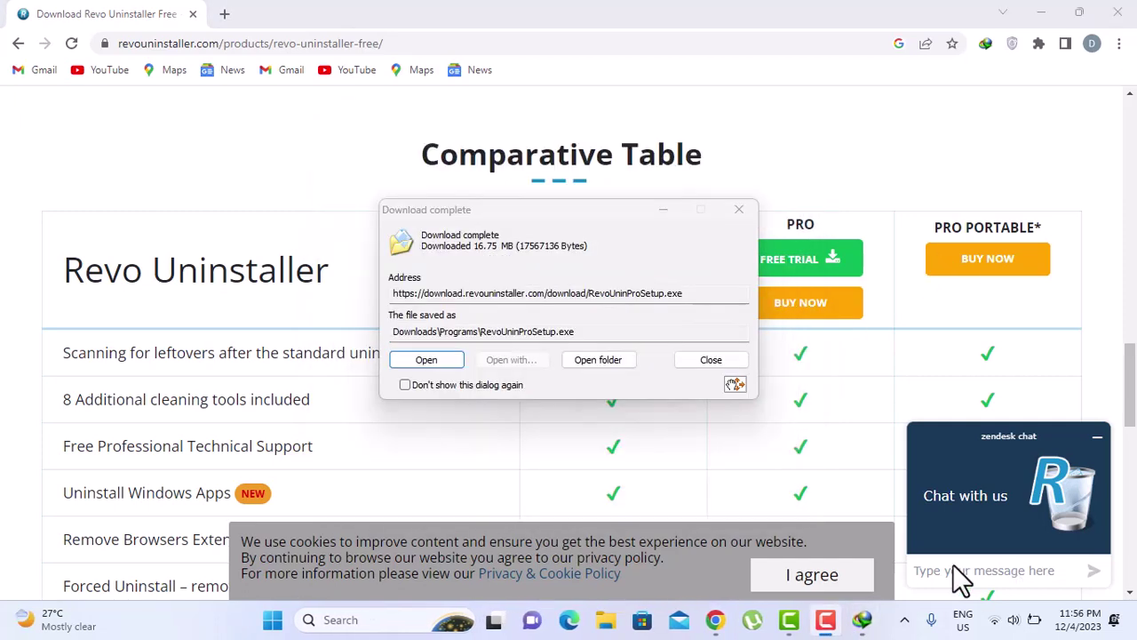
pyautogui.click(598, 359)
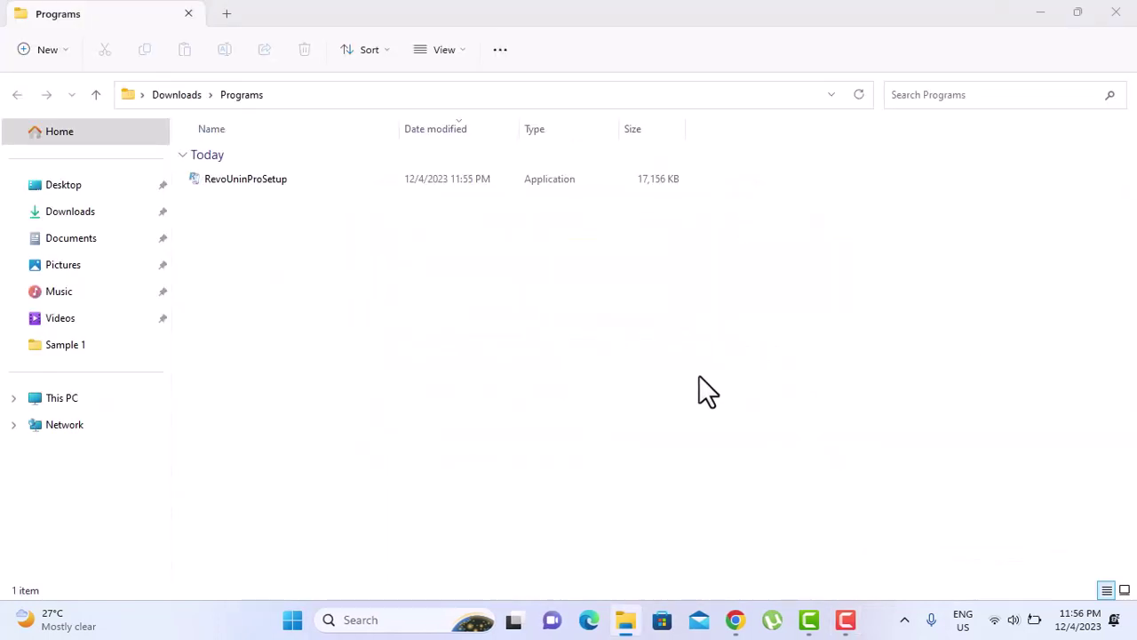
pyautogui.click(251, 175)
# Install Revo Uninstaller Pro 5.1.1 in English to the default folder, keeping the desktop shortcut
pyautogui.doubleClick(253, 175)
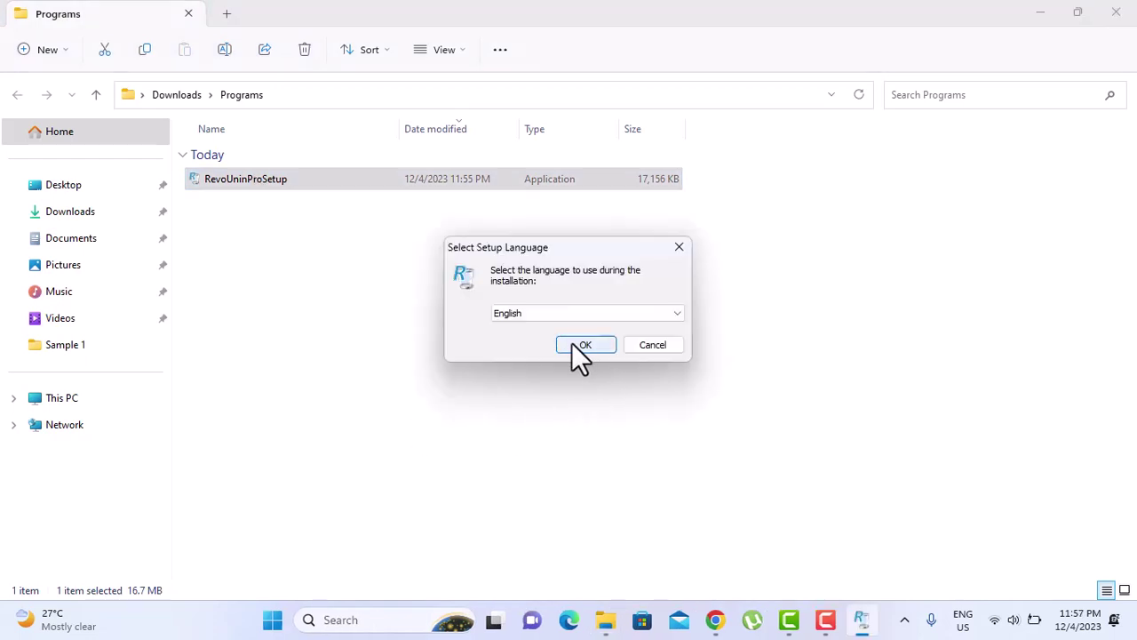
pyautogui.click(584, 345)
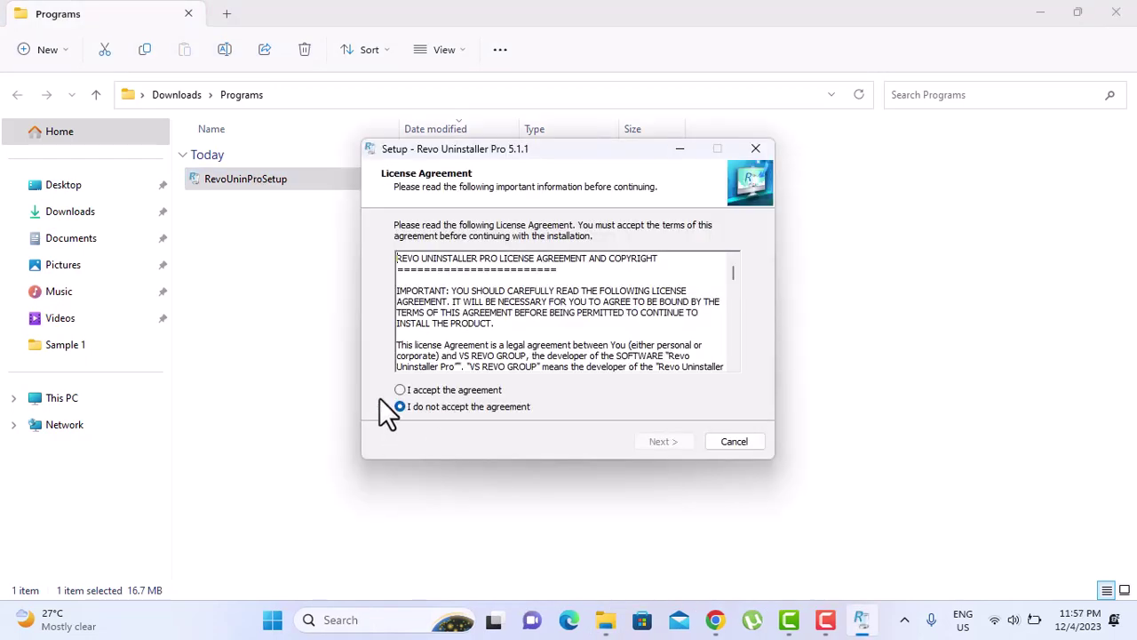
pyautogui.click(401, 391)
pyautogui.click(658, 441)
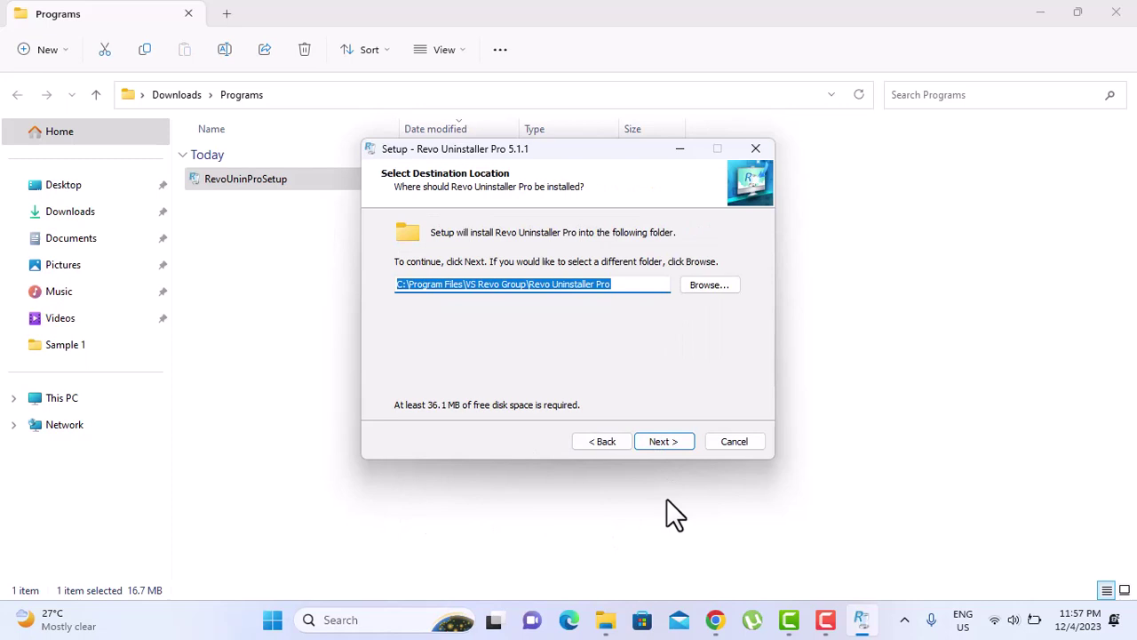
pyautogui.click(665, 442)
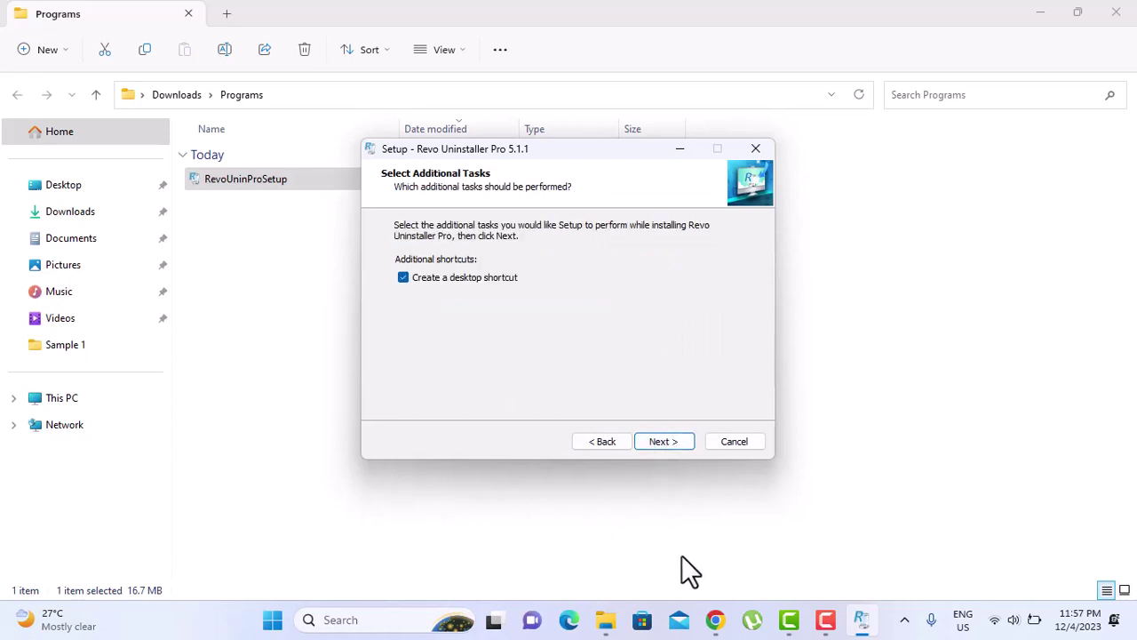
pyautogui.click(658, 441)
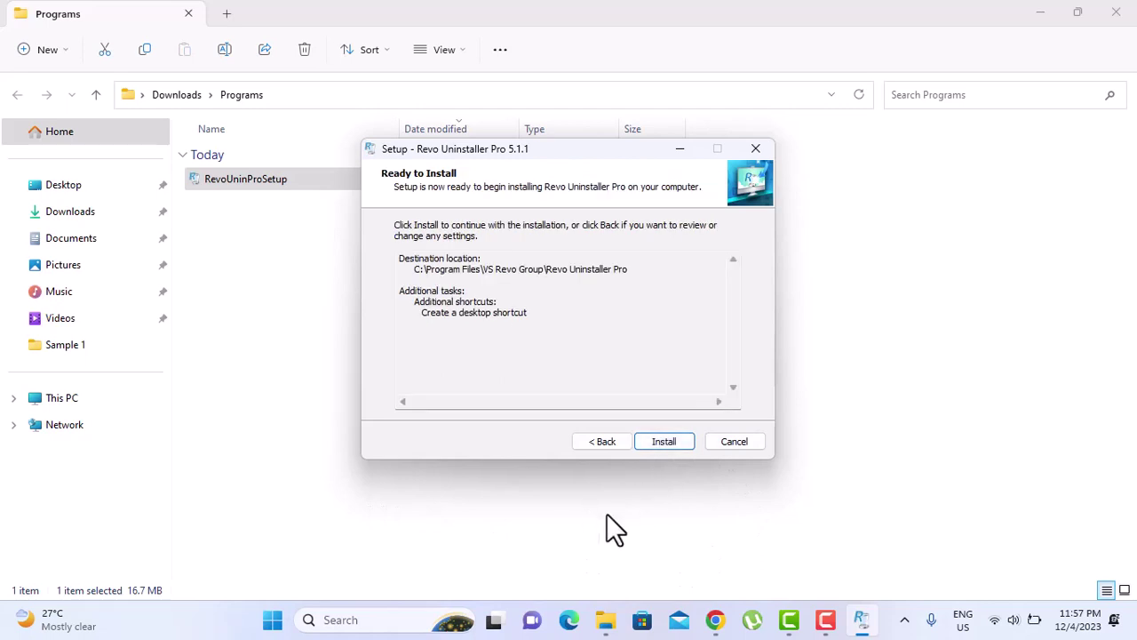
pyautogui.click(659, 440)
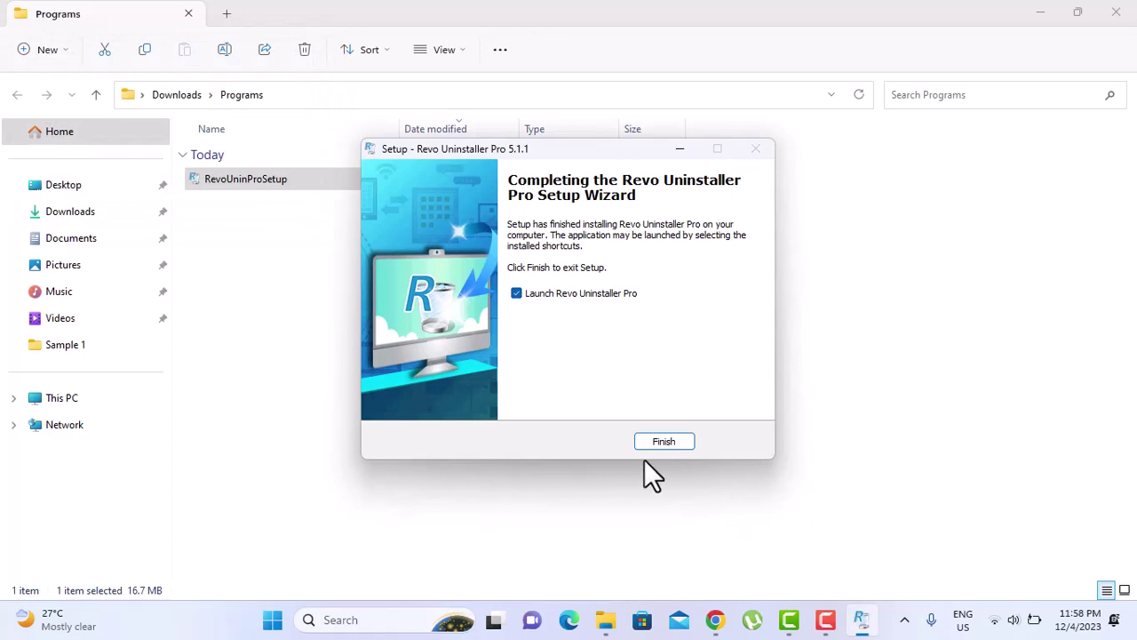
# Launch Revo Uninstaller Pro with the Classic theme and view its list of 53 installed programs
pyautogui.click(664, 442)
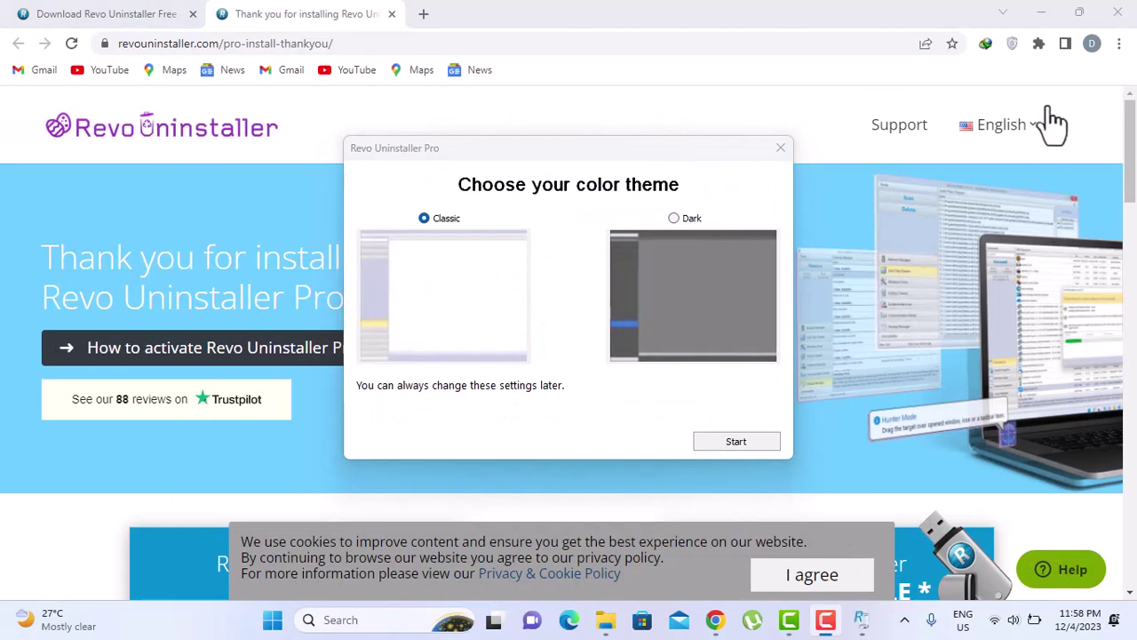
pyautogui.click(1040, 14)
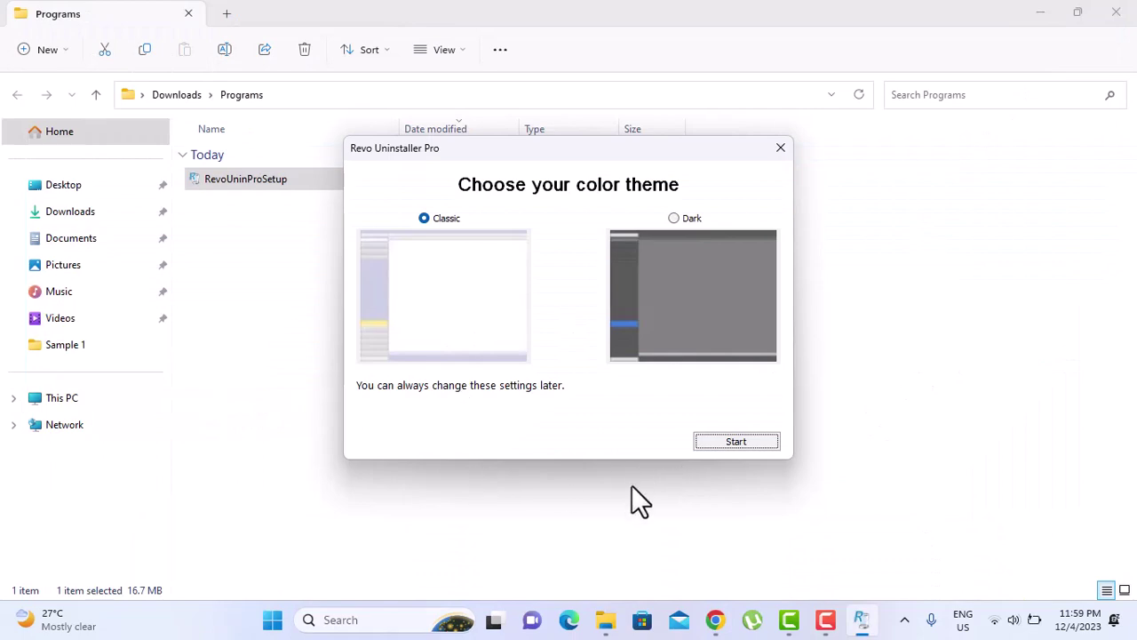
pyautogui.click(750, 442)
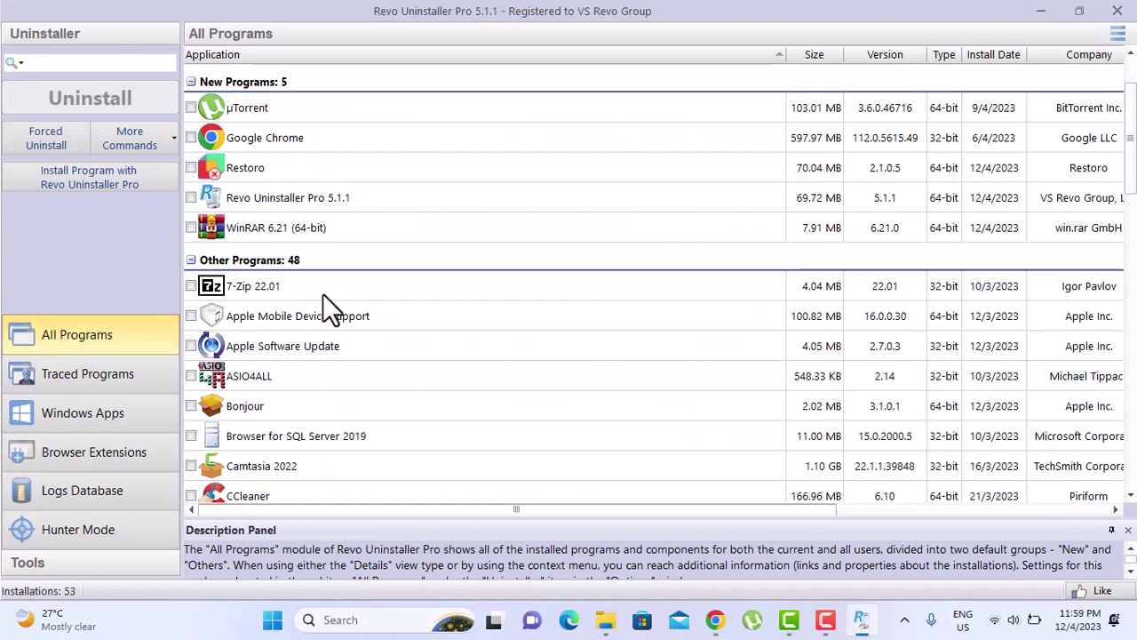
pyautogui.scroll(-5, 324, 296)
pyautogui.scroll(5, 325, 295)
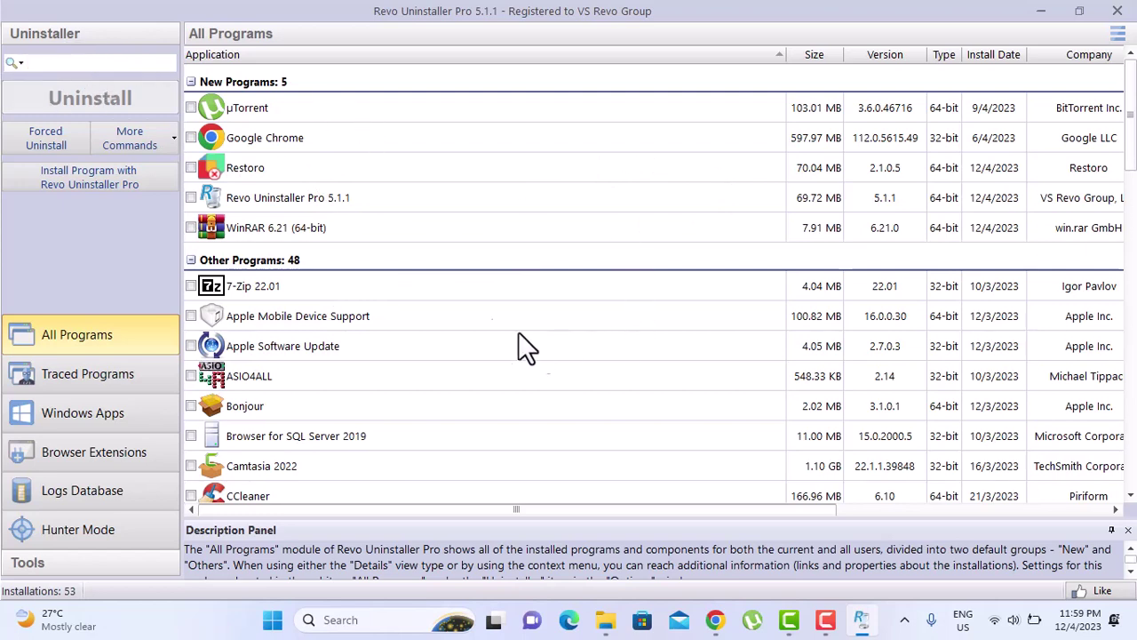
# Uninstall Restoro with no restore point or registry backup, auto-deleting all found leftovers
pyautogui.click(191, 168)
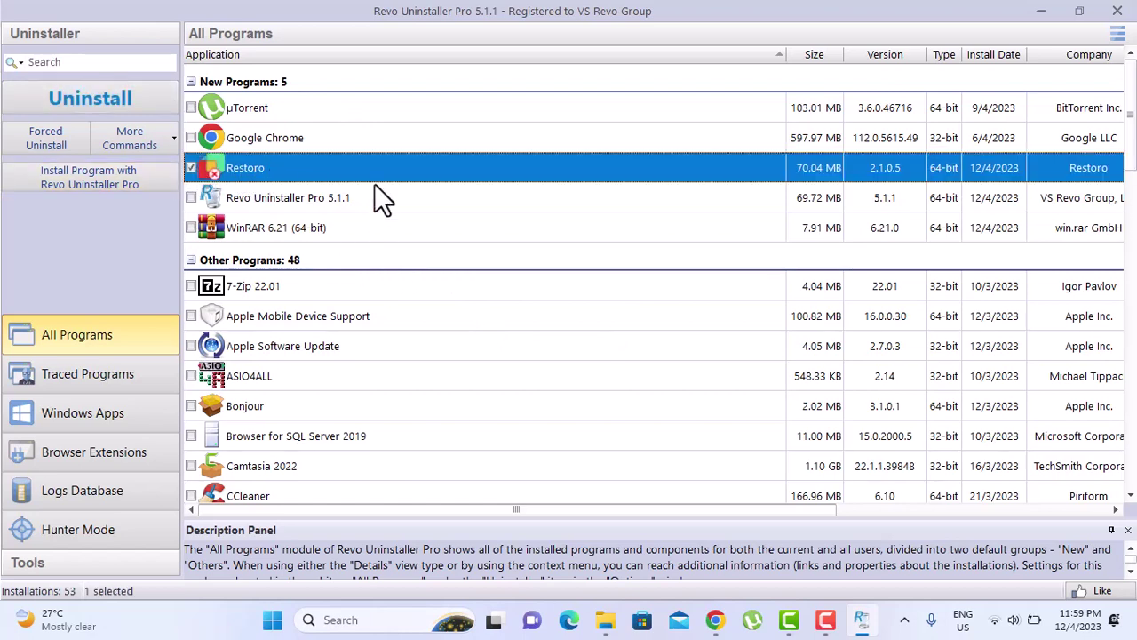
pyautogui.rightClick(447, 167)
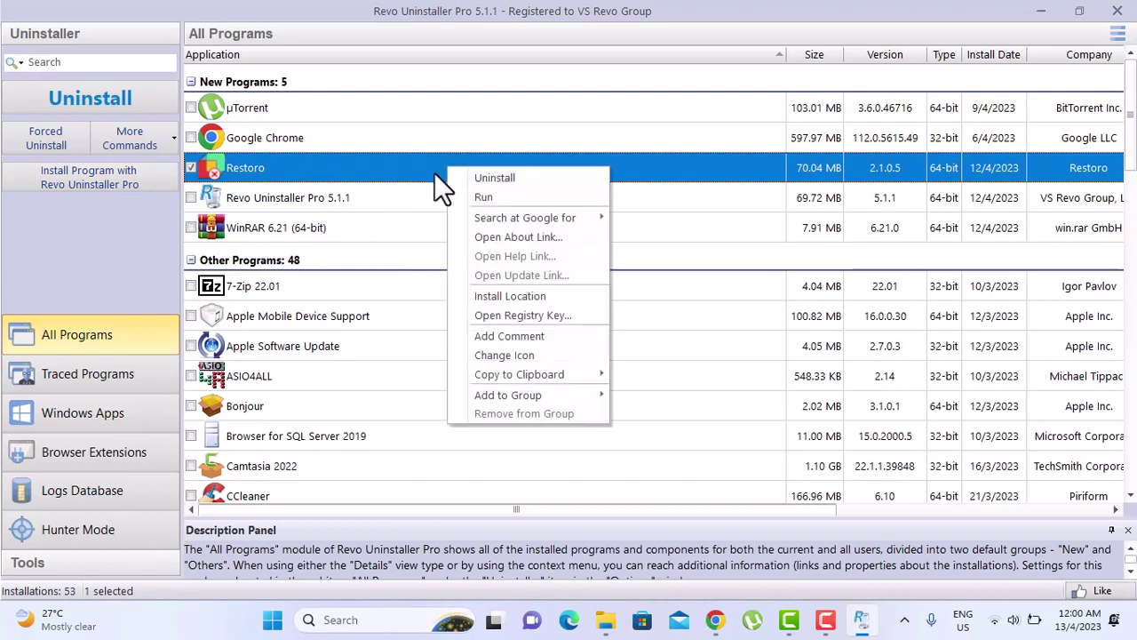
pyautogui.click(502, 177)
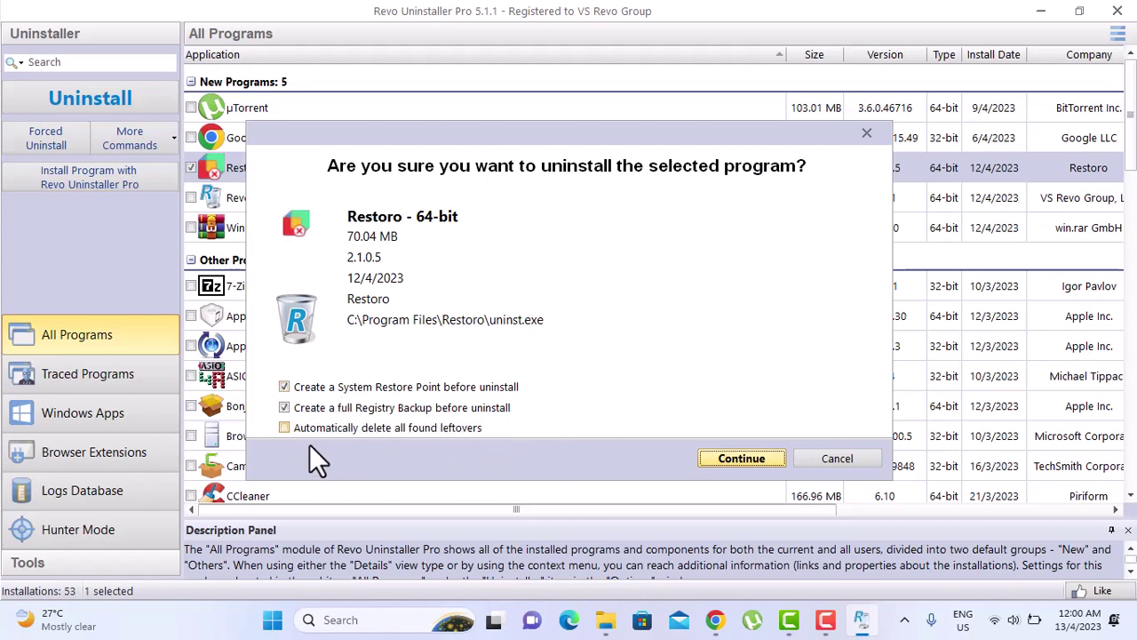
pyautogui.click(285, 386)
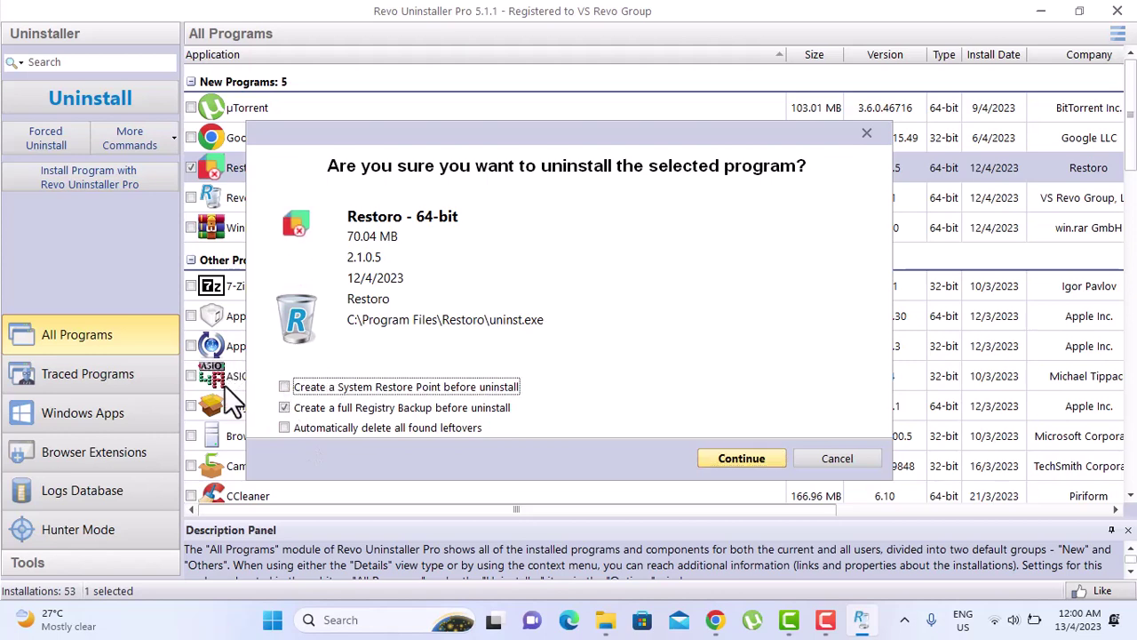
pyautogui.click(283, 407)
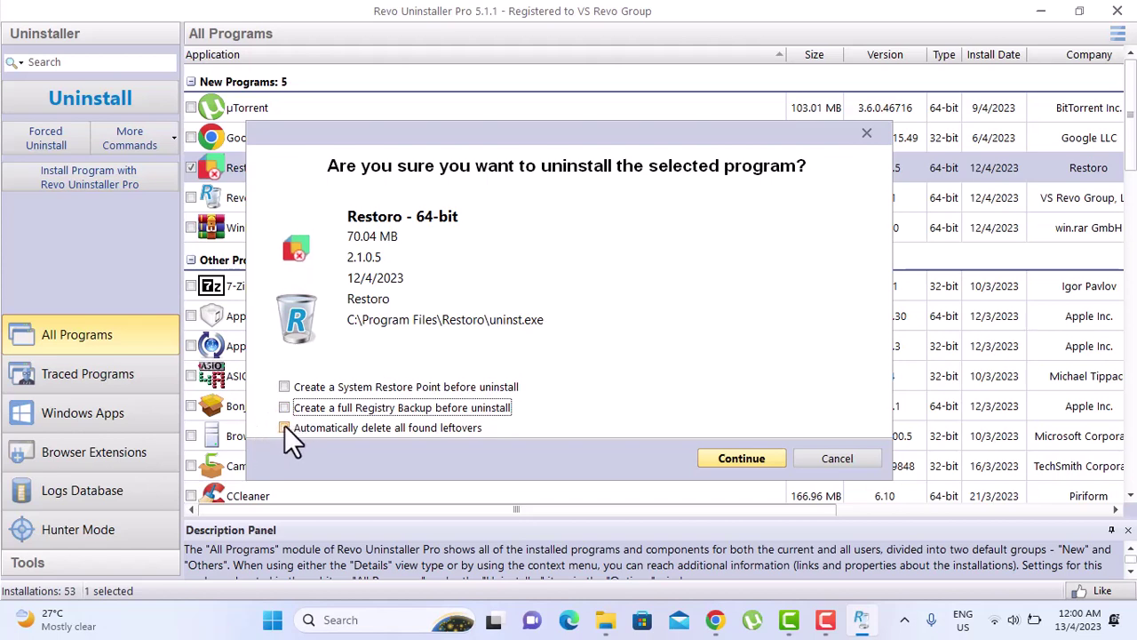
pyautogui.click(284, 427)
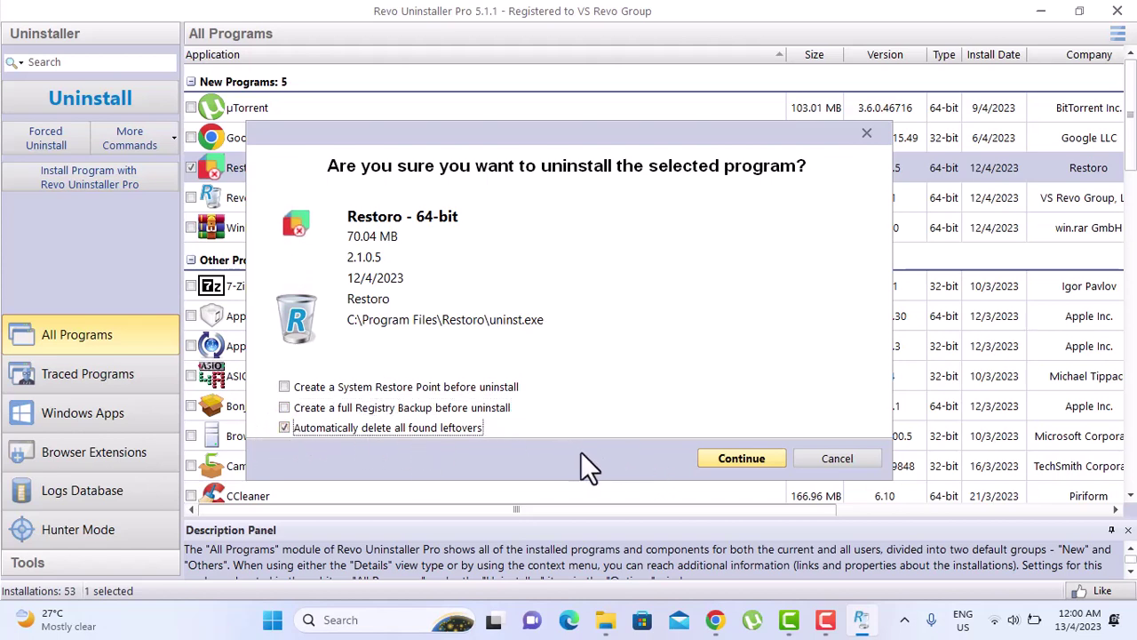
pyautogui.click(721, 457)
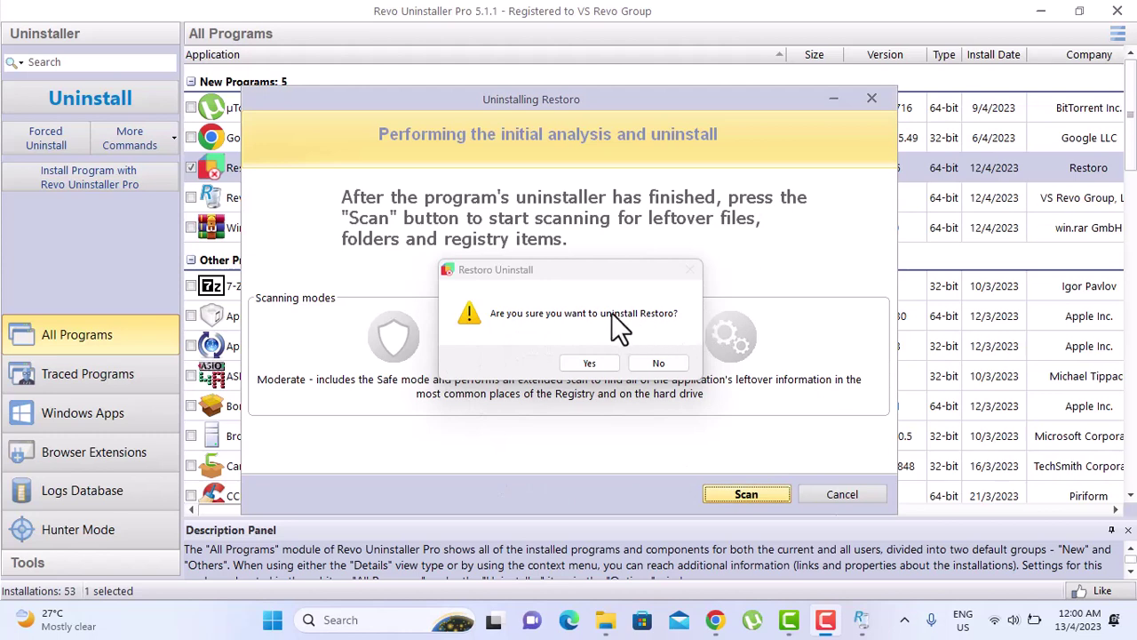
# Confirm removal in Restoro's own uninstaller and dismiss its successful-removal message
pyautogui.click(583, 365)
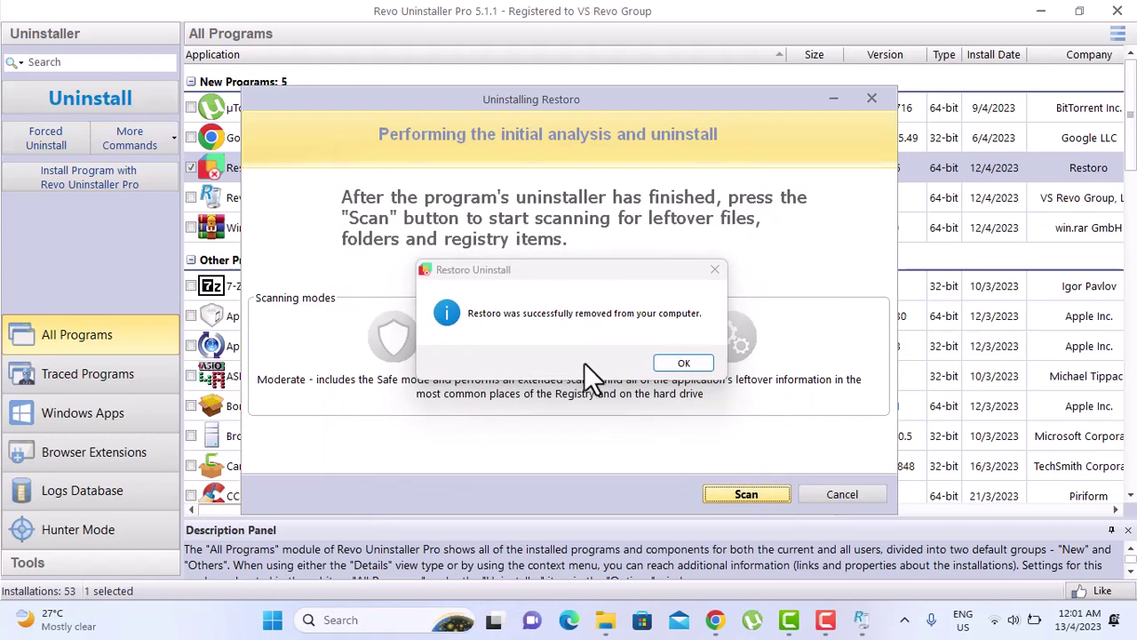
pyautogui.click(675, 363)
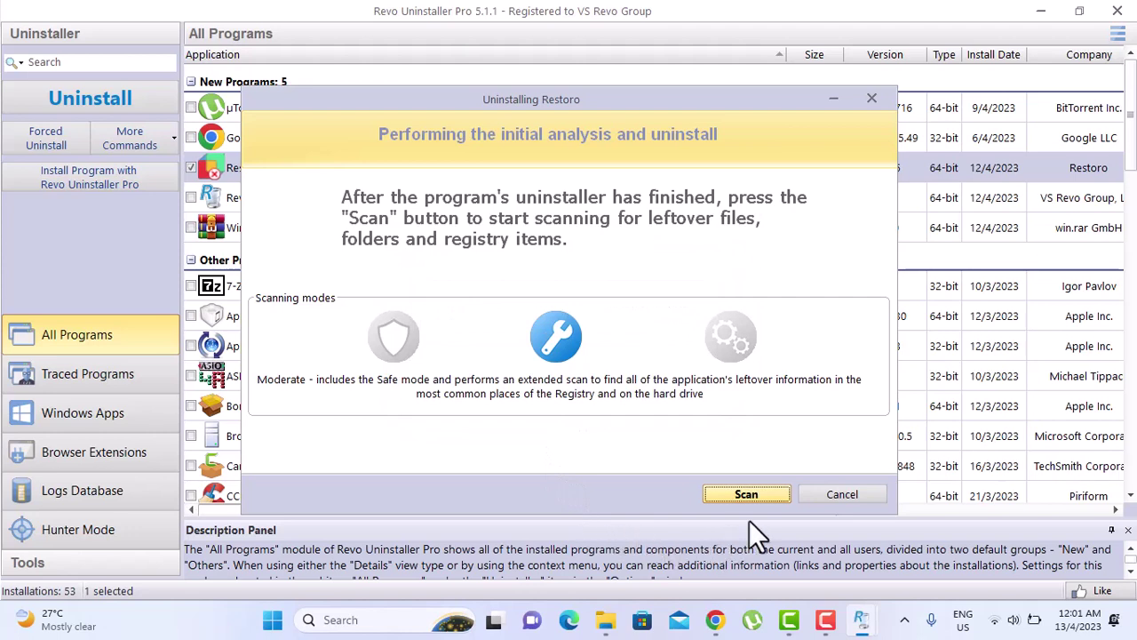
# Run the Moderate leftover scan to delete Restoro's 44 keys, 45 values, 1 folder and 9 files
pyautogui.click(736, 491)
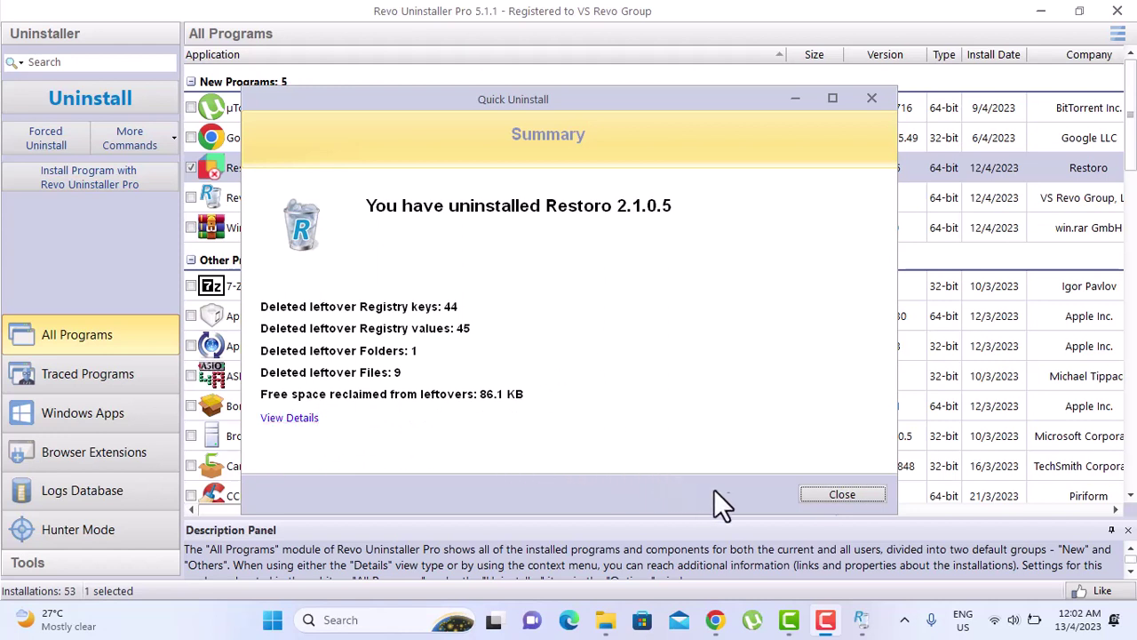
# Close the uninstall summary, Revo Uninstaller Pro, and the Programs folder window
pyautogui.click(837, 495)
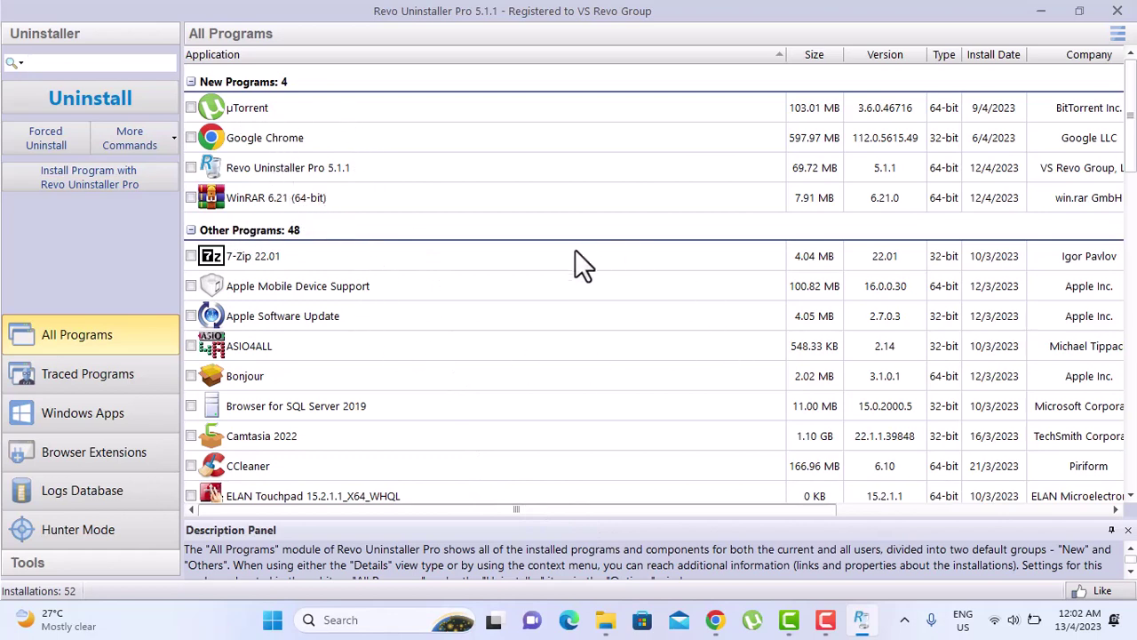
pyautogui.click(1116, 13)
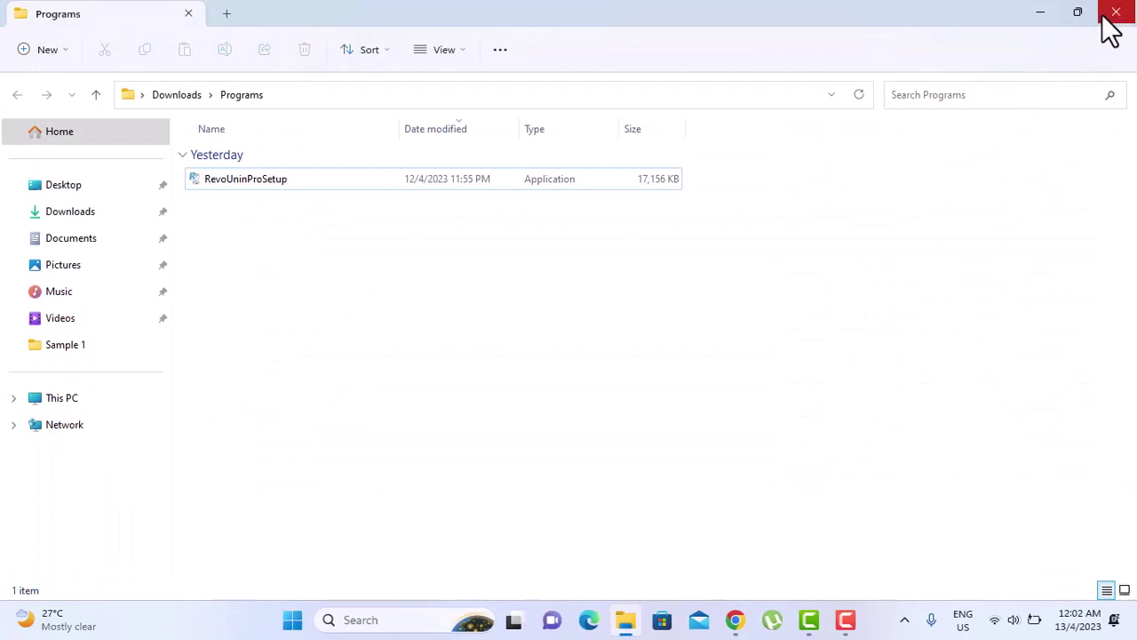
pyautogui.click(1116, 12)
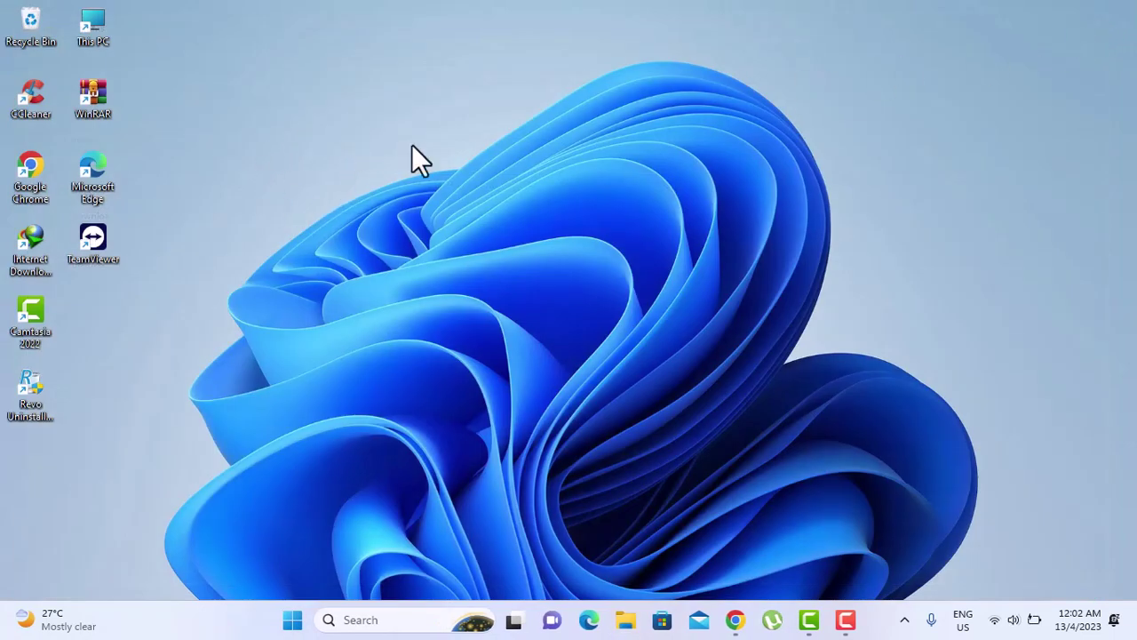